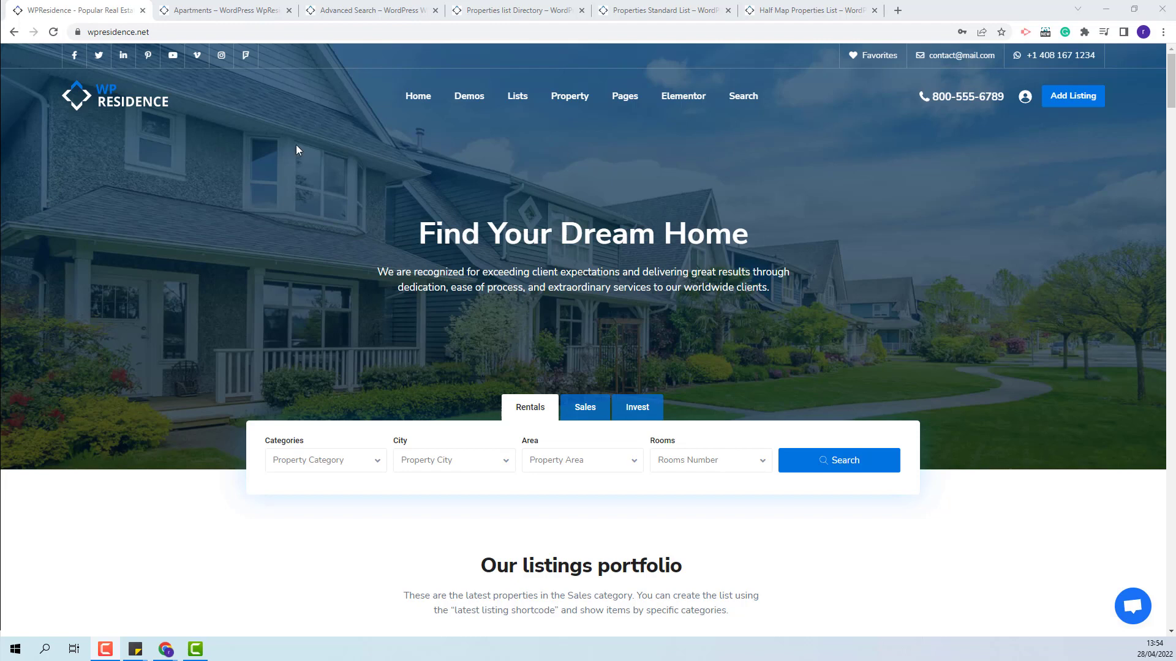
Step: Browse the Apartments, Advanced Search and Properties list Directory pages, ending on Properties Standard List
left_click(238, 10)
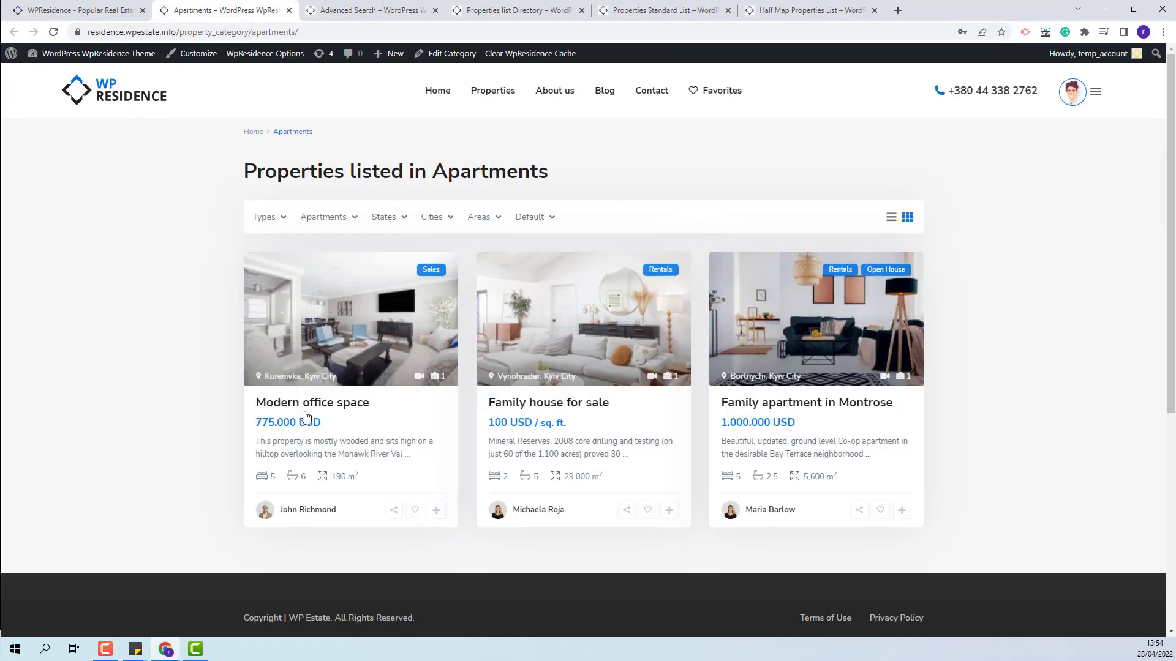
left_click(344, 7)
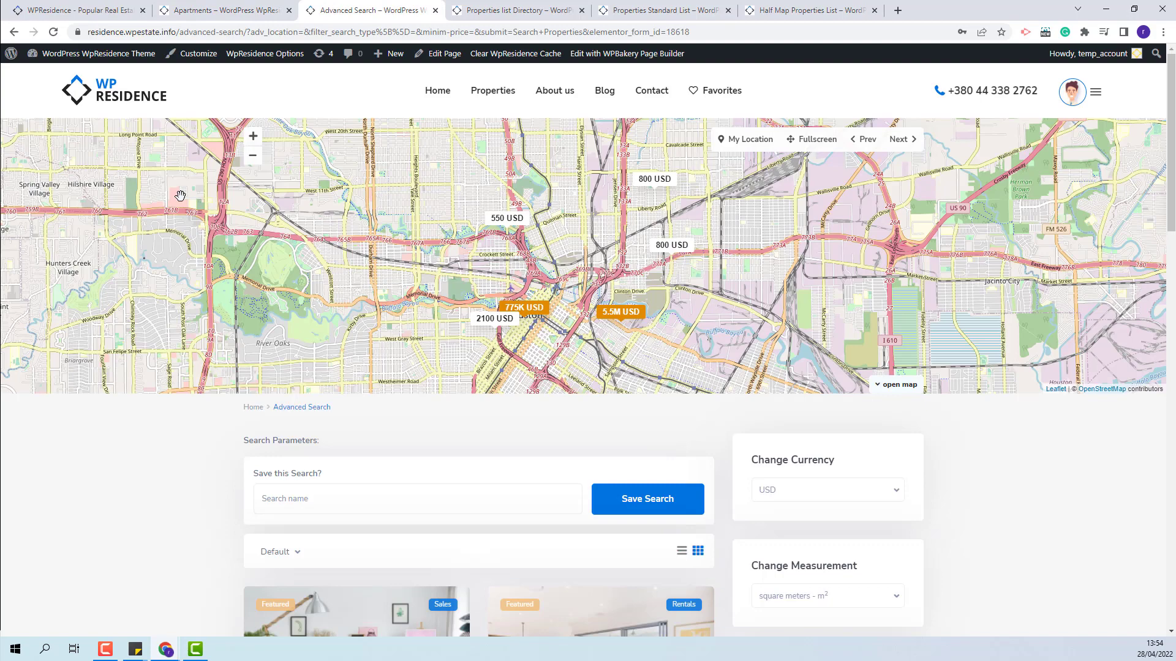
scroll(409, 427, "down", 3)
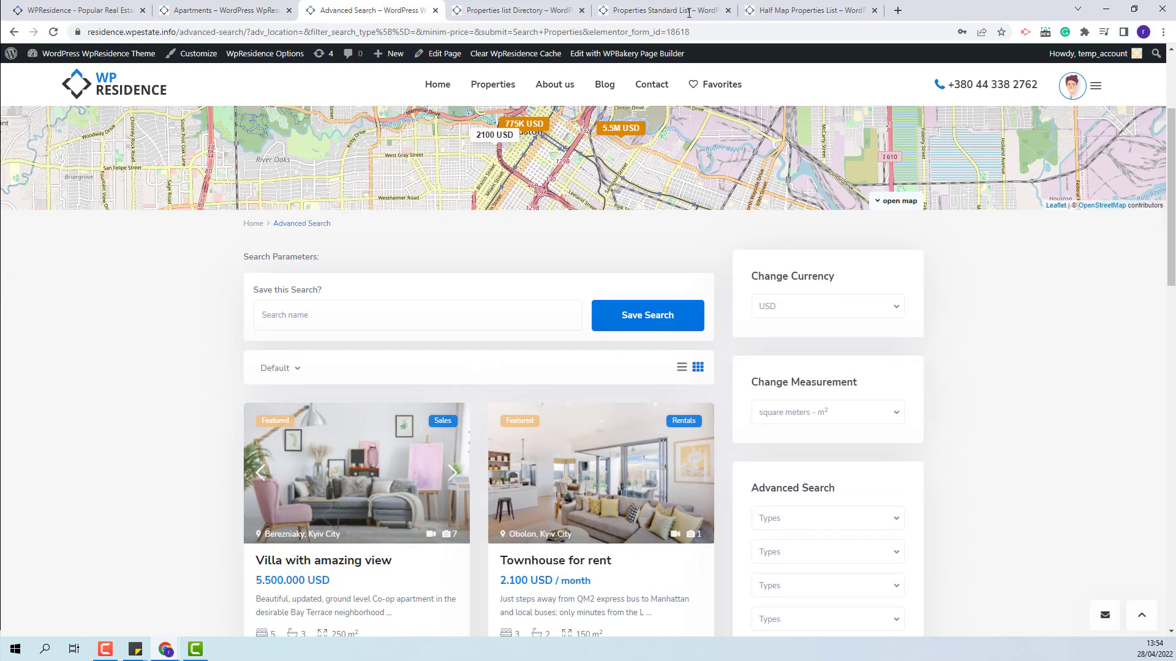
left_click(485, 14)
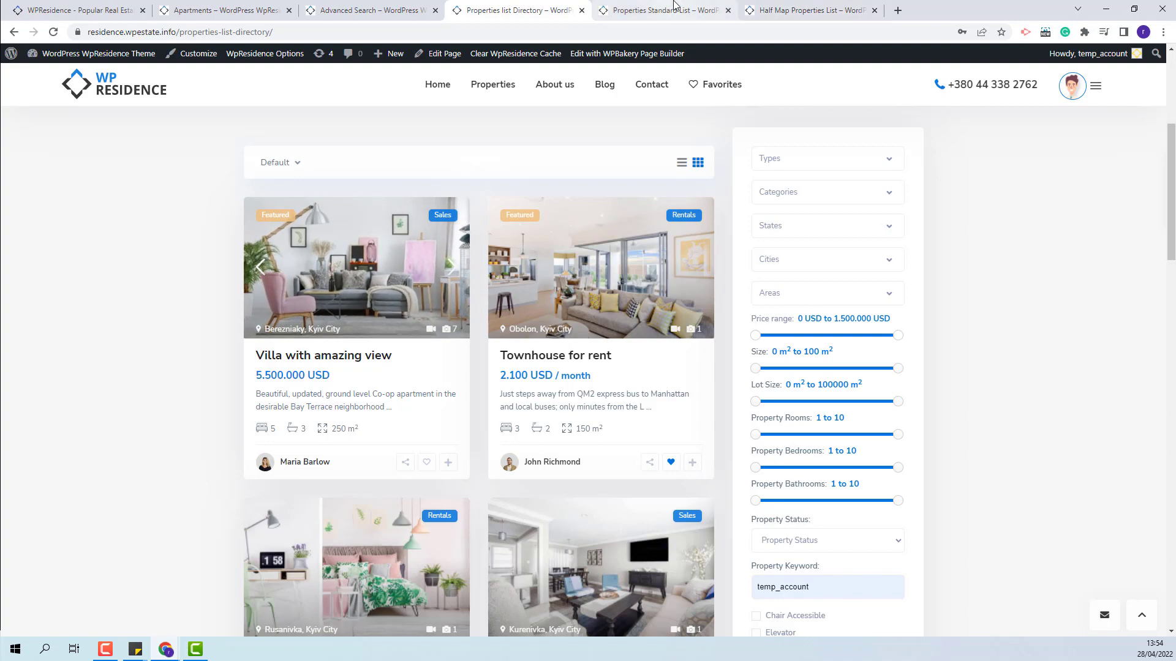
left_click(673, 9)
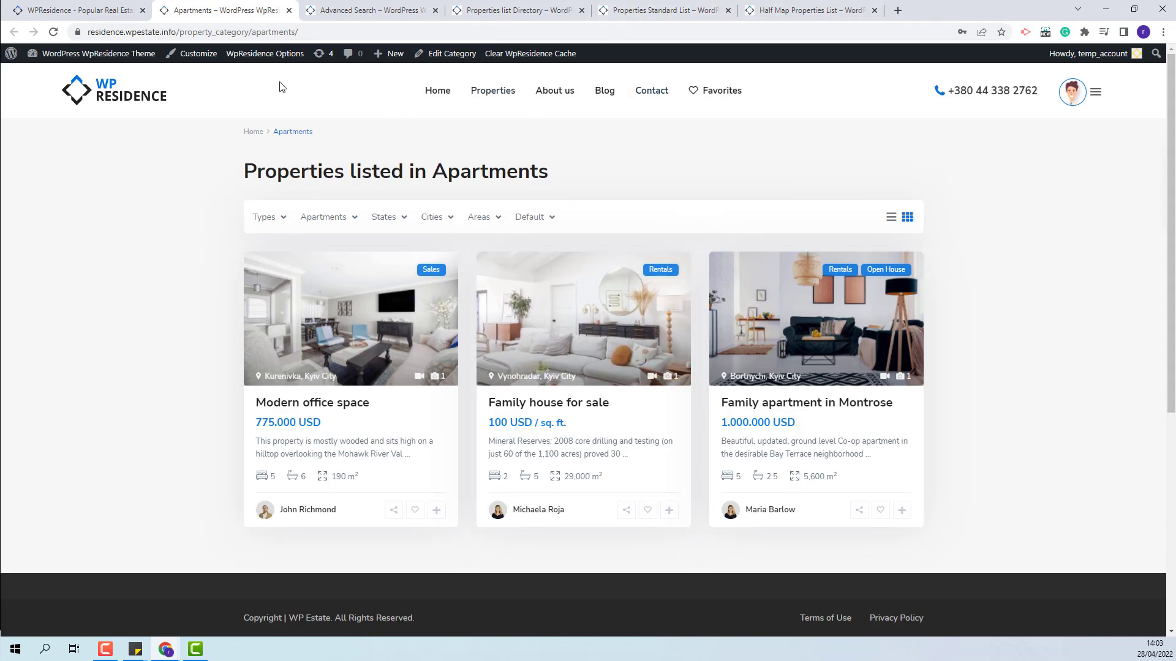
Step: Open WpResidence Options in a new tab and go to its General > Appearance settings
right_click(263, 57)
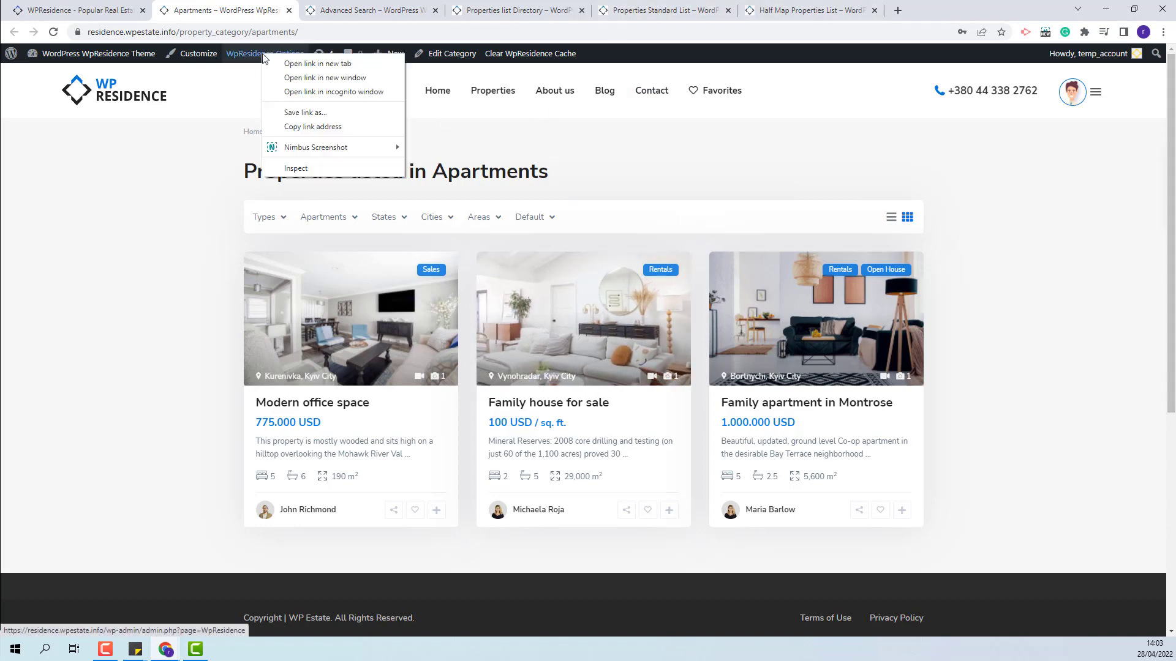
left_click(287, 63)
left_click(343, 10)
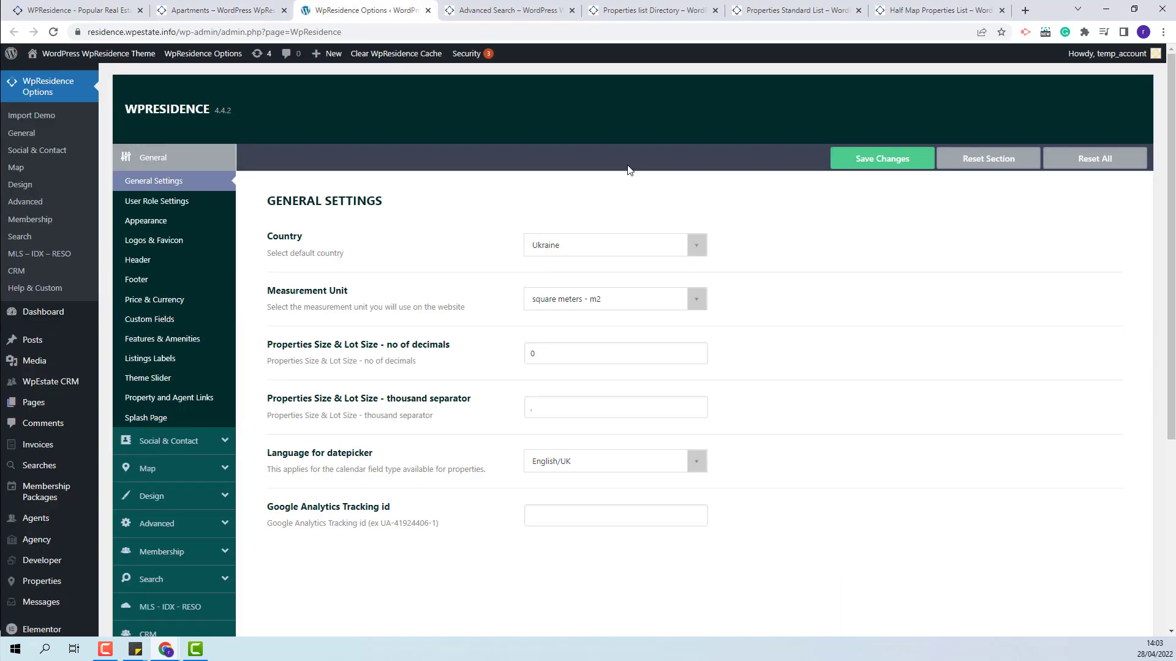
left_click(142, 222)
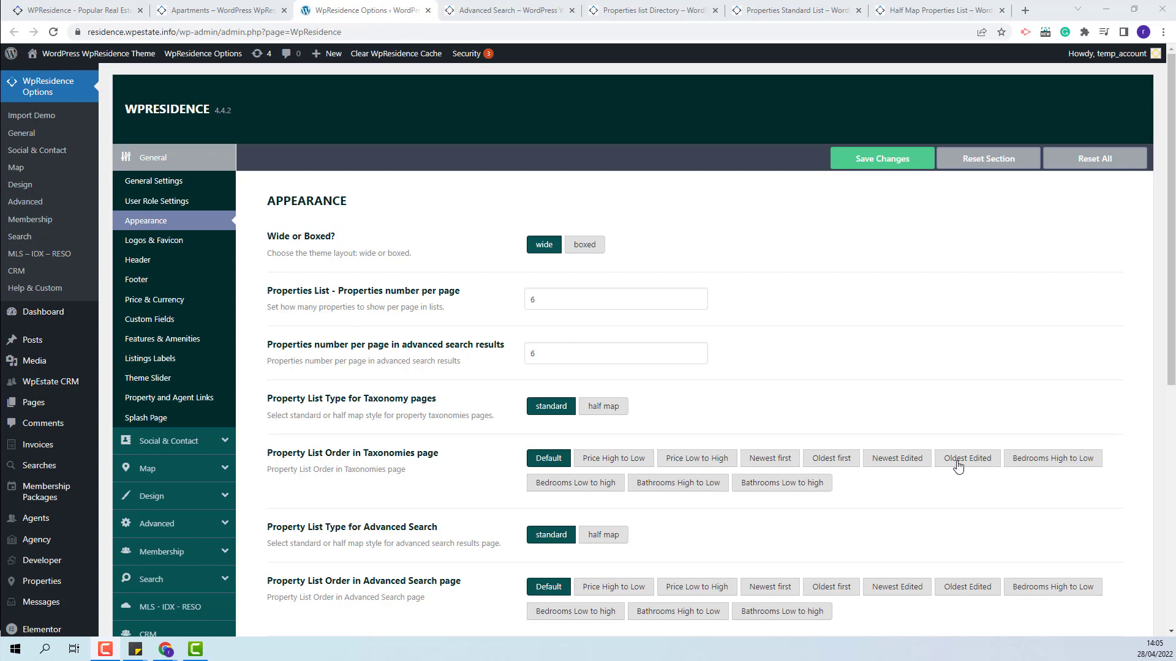
Step: Review the Advanced Search results page, scrolling down through its listings
left_click(502, 10)
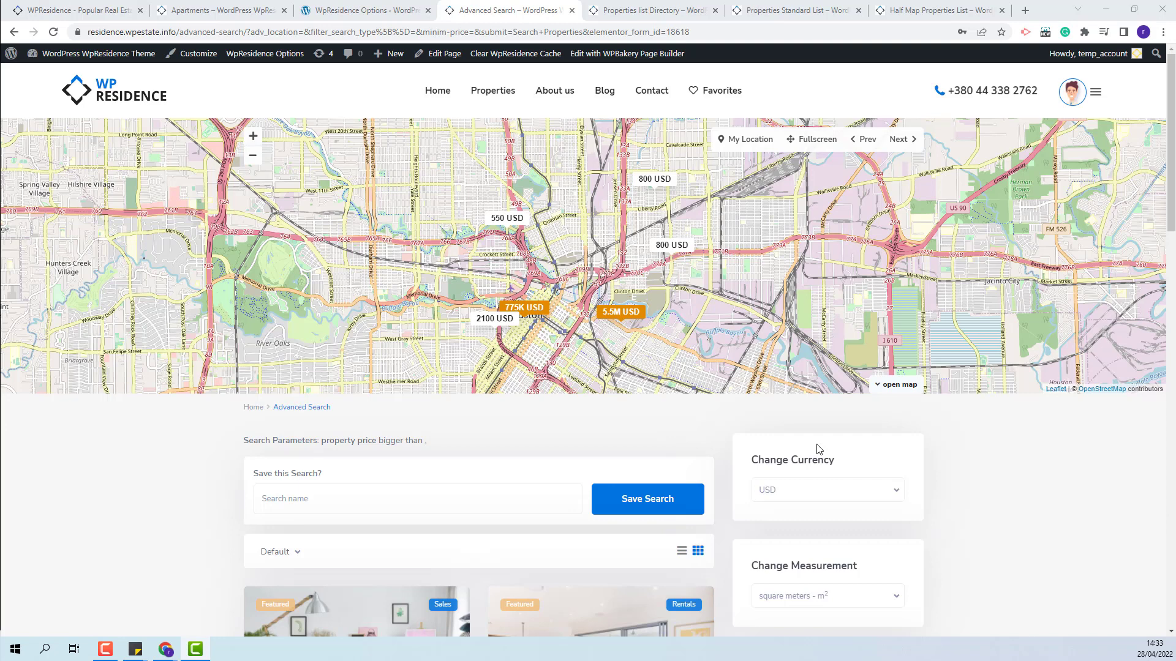
scroll(1022, 434, "down", 3)
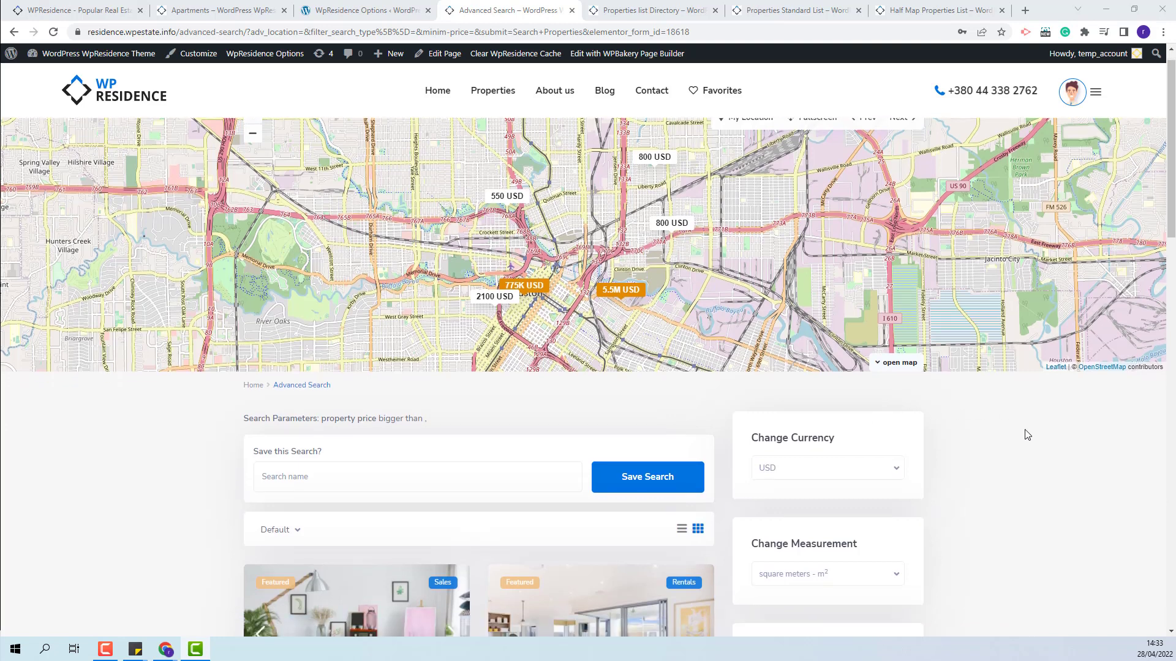
scroll(1027, 434, "down", 3)
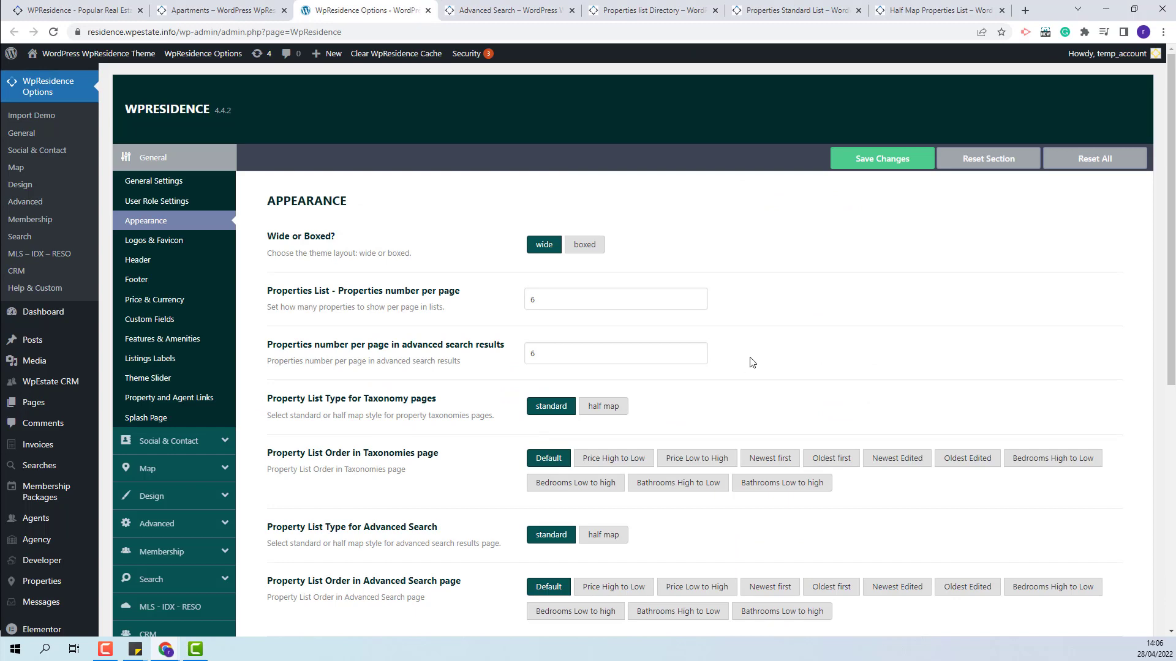
scroll(749, 362, "down", 2)
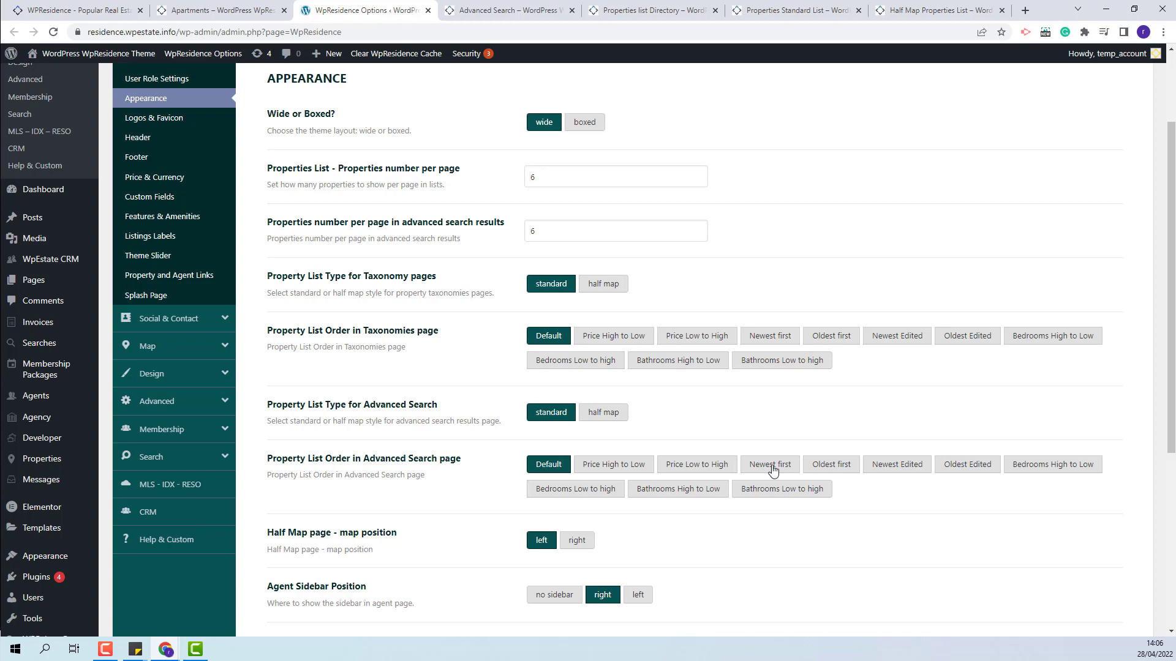
Step: Try the Advanced Search page list order choices and settle on Newest Edited
left_click(697, 467)
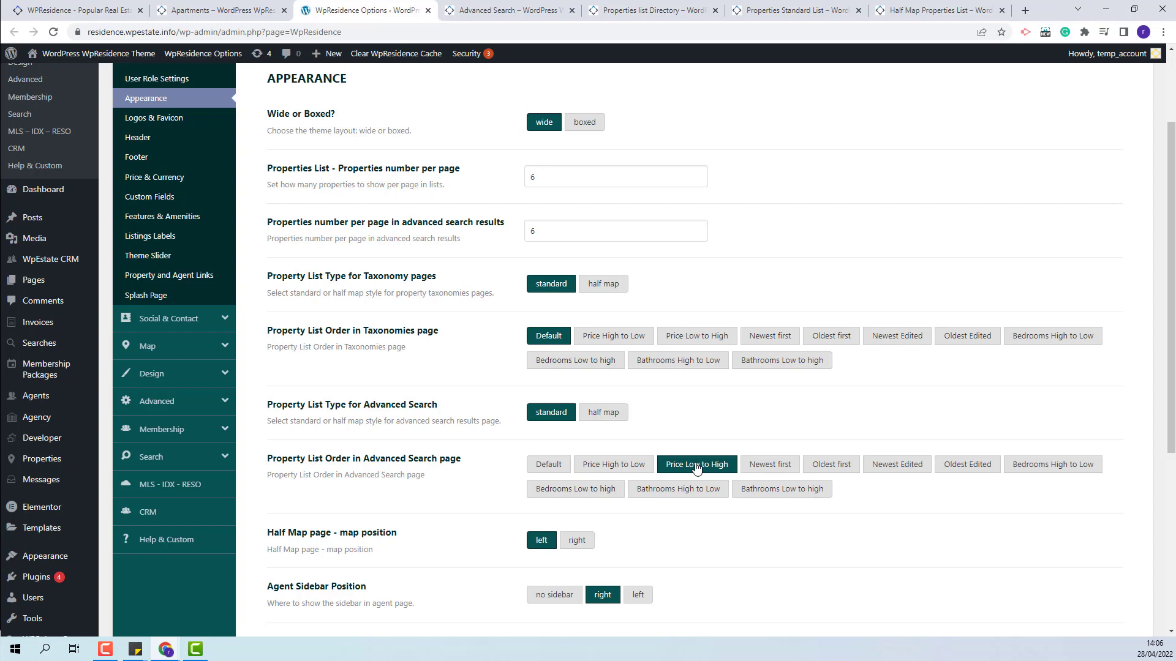
left_click(781, 470)
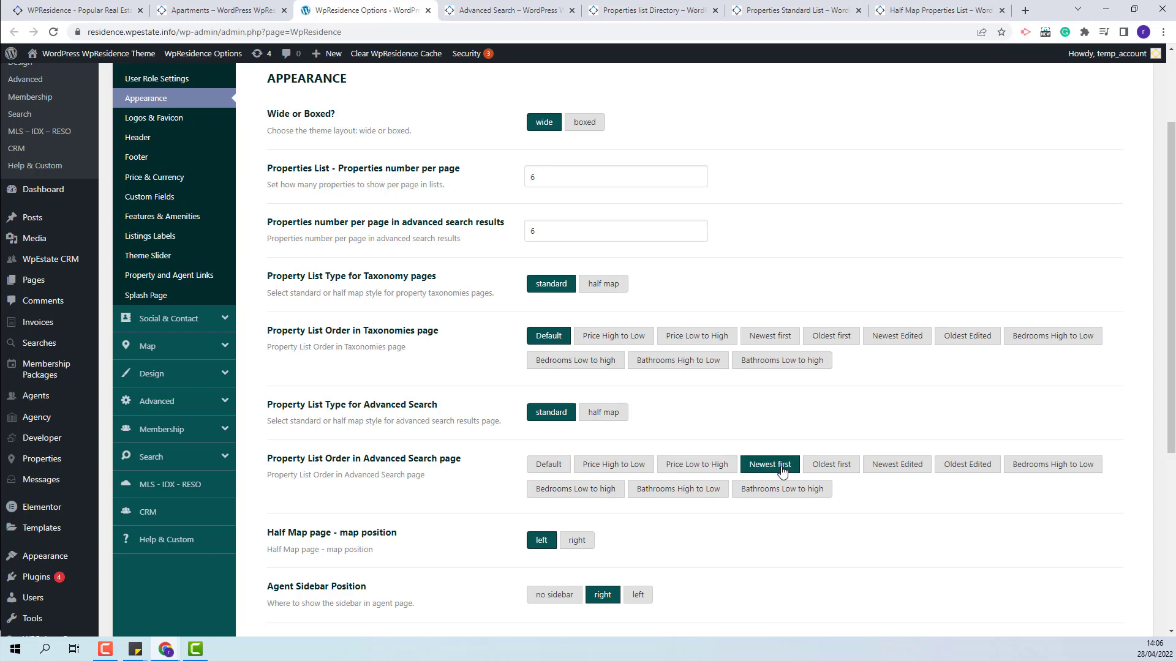
left_click(848, 471)
left_click(903, 470)
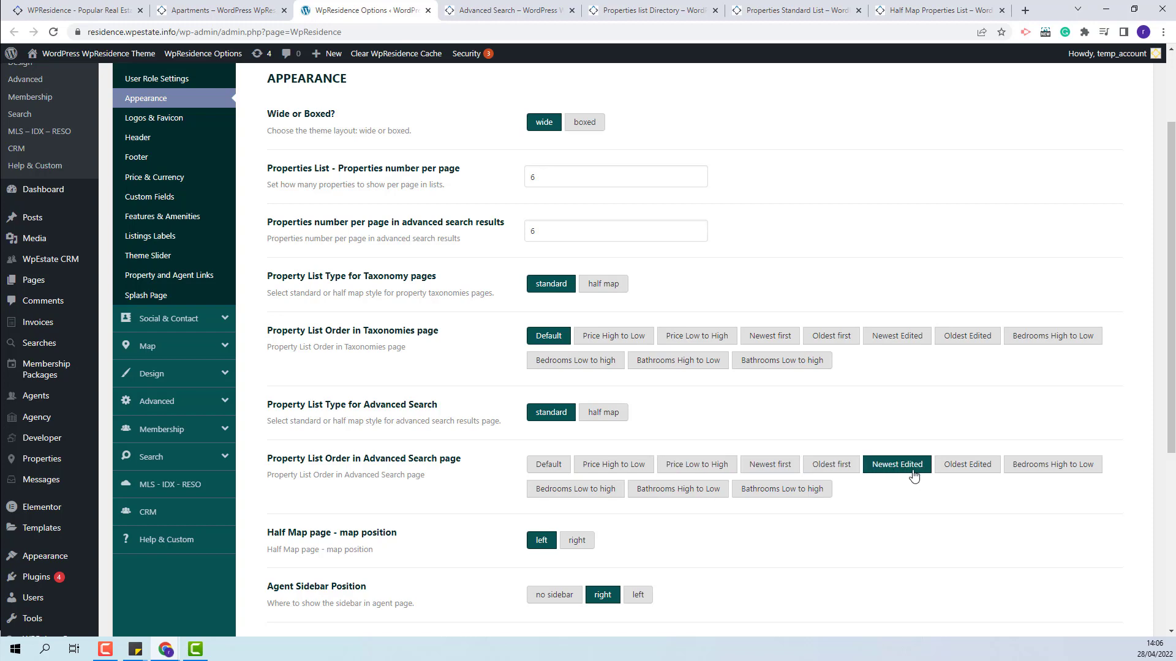
left_click(623, 12)
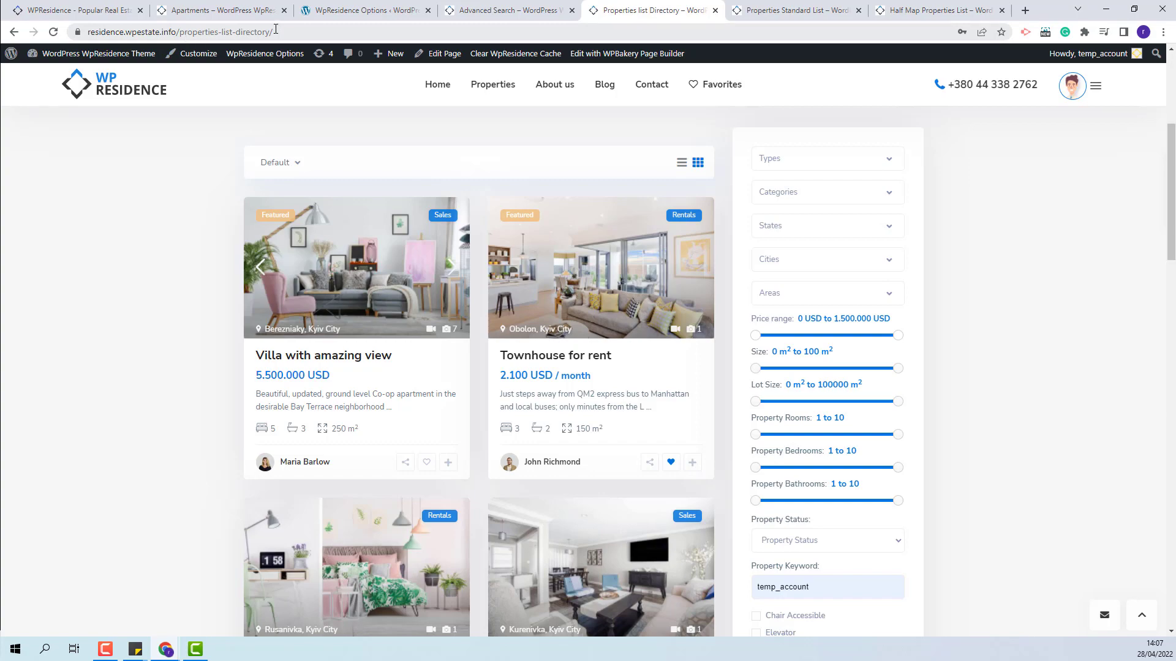
left_click(793, 10)
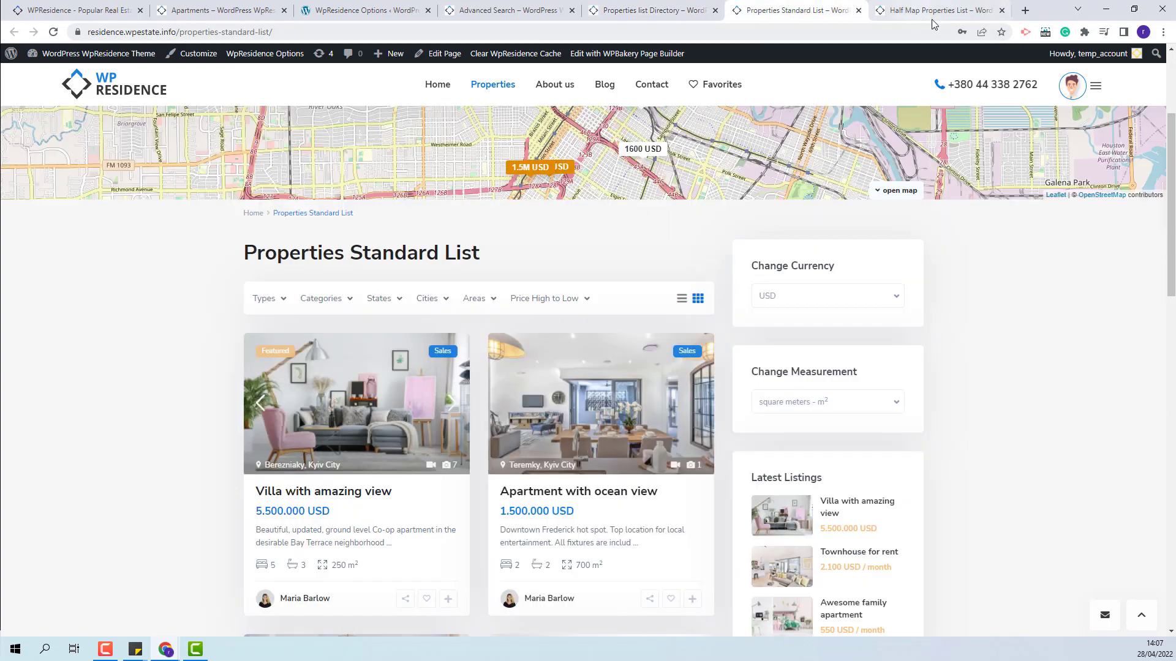
left_click(937, 11)
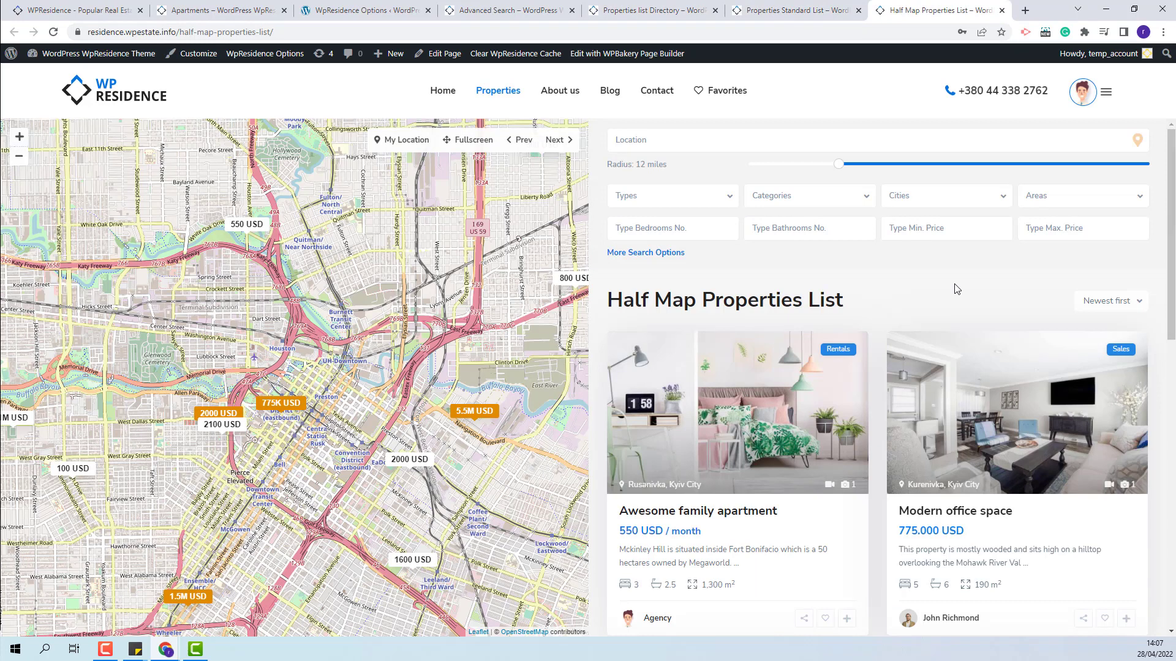
left_click(658, 18)
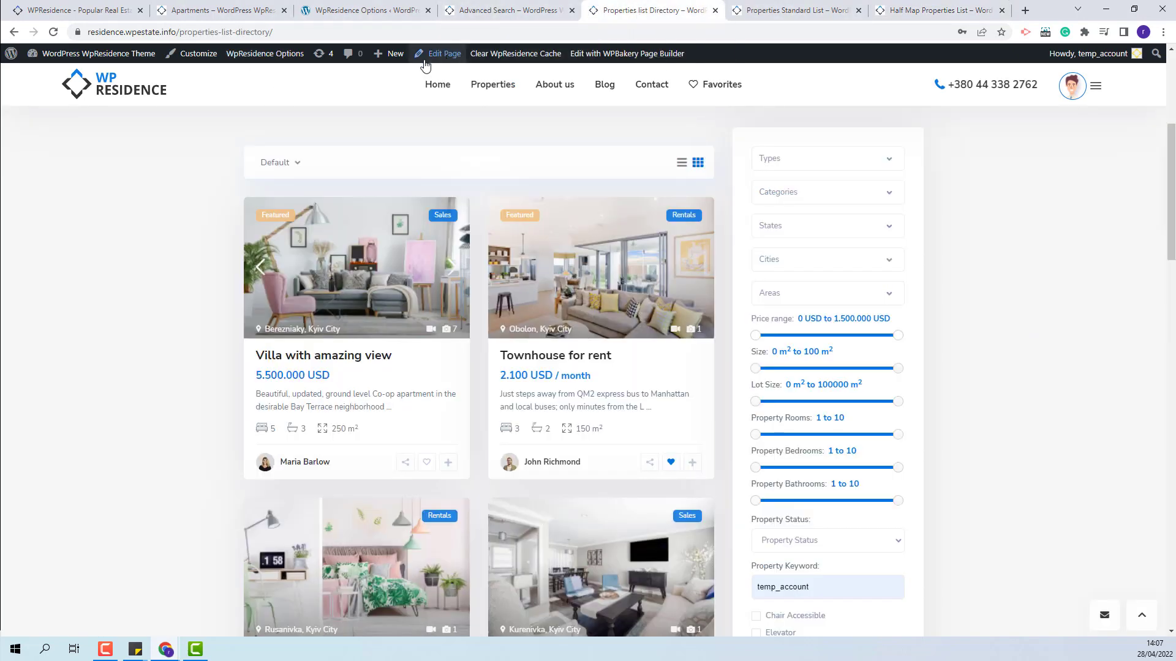
Step: Check the Properties list Directory page's Default sort in the editor, leaving it at Default
left_click(446, 55)
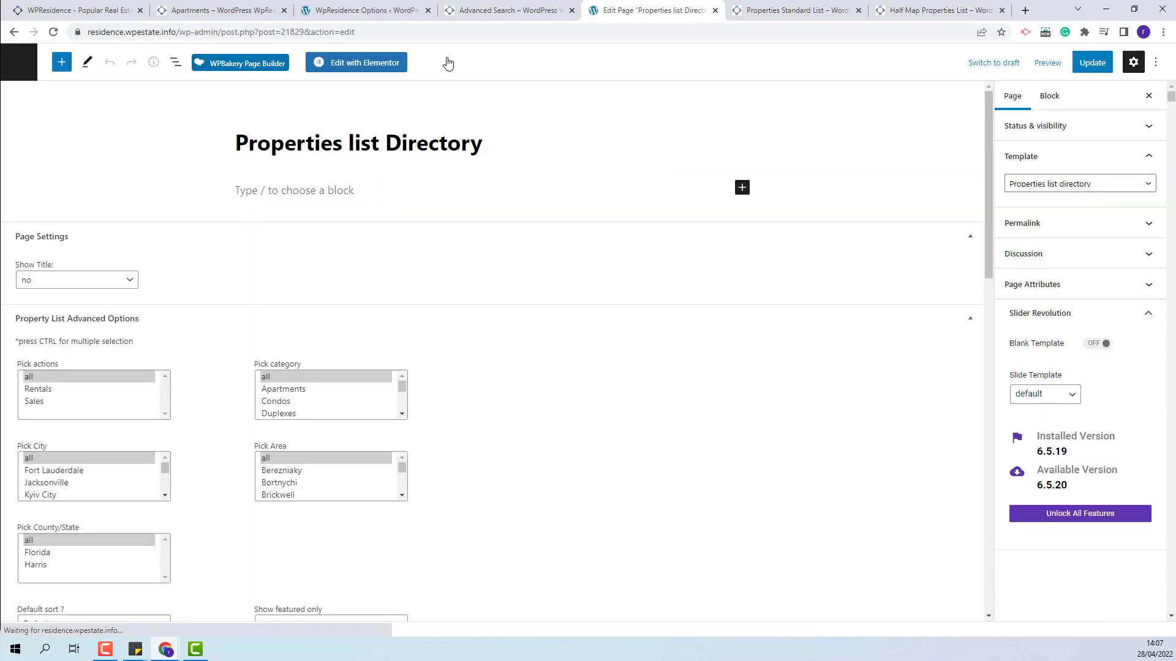
scroll(473, 260, "down", 1)
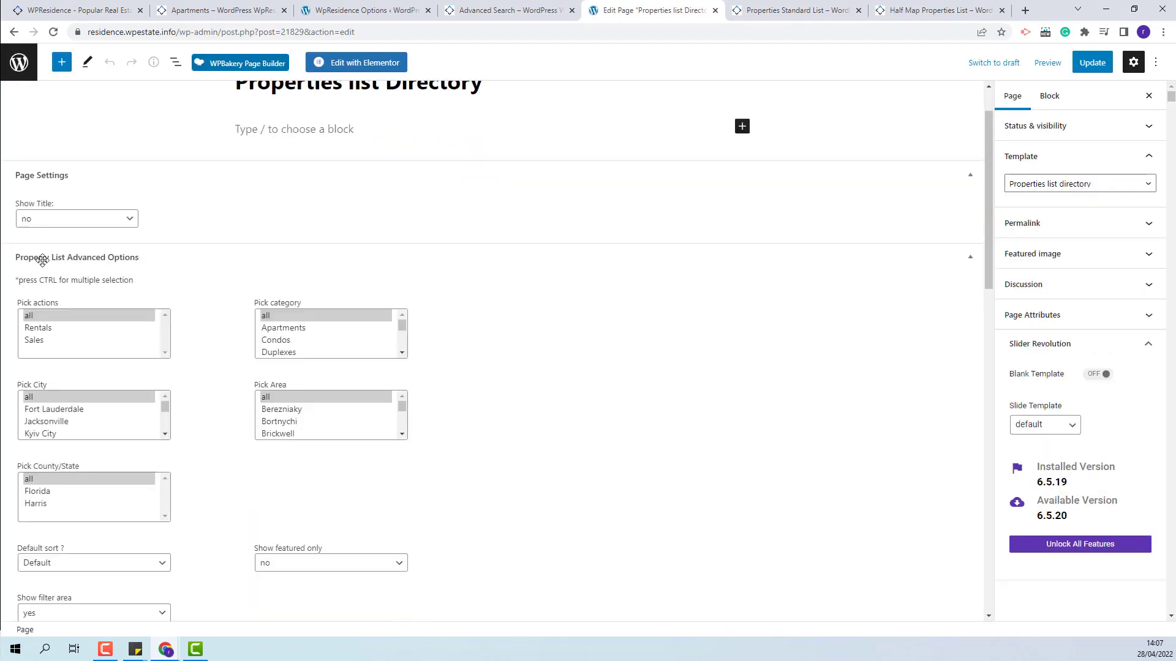
scroll(387, 297, "down", 2)
left_click(35, 440)
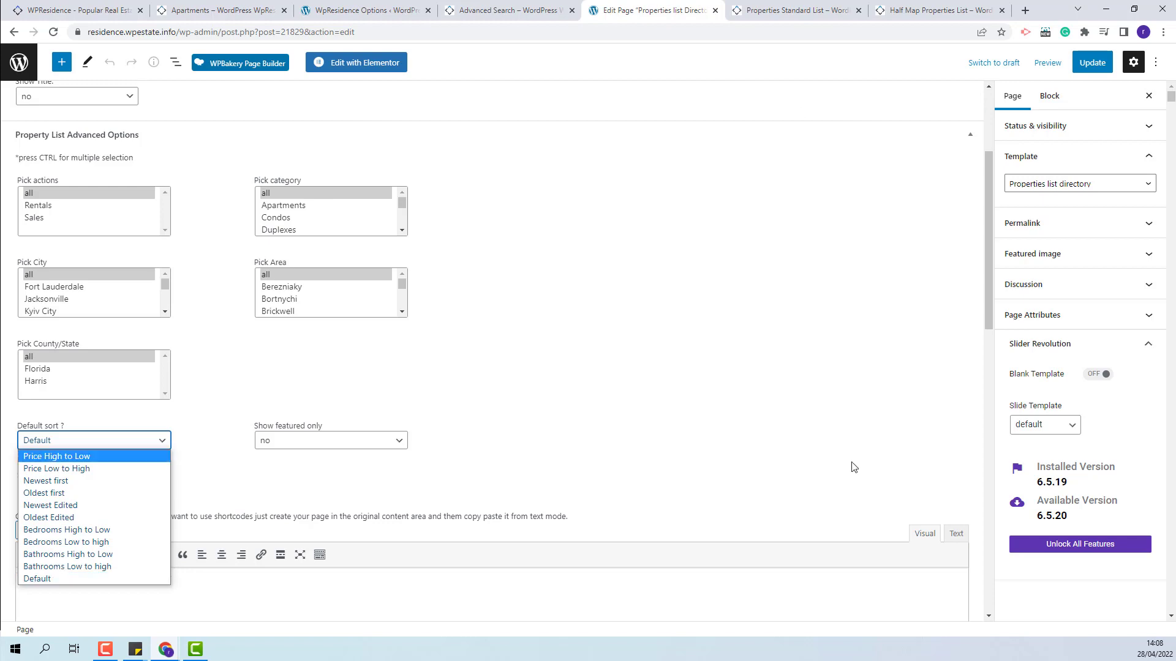
left_click(765, 19)
left_click(765, 20)
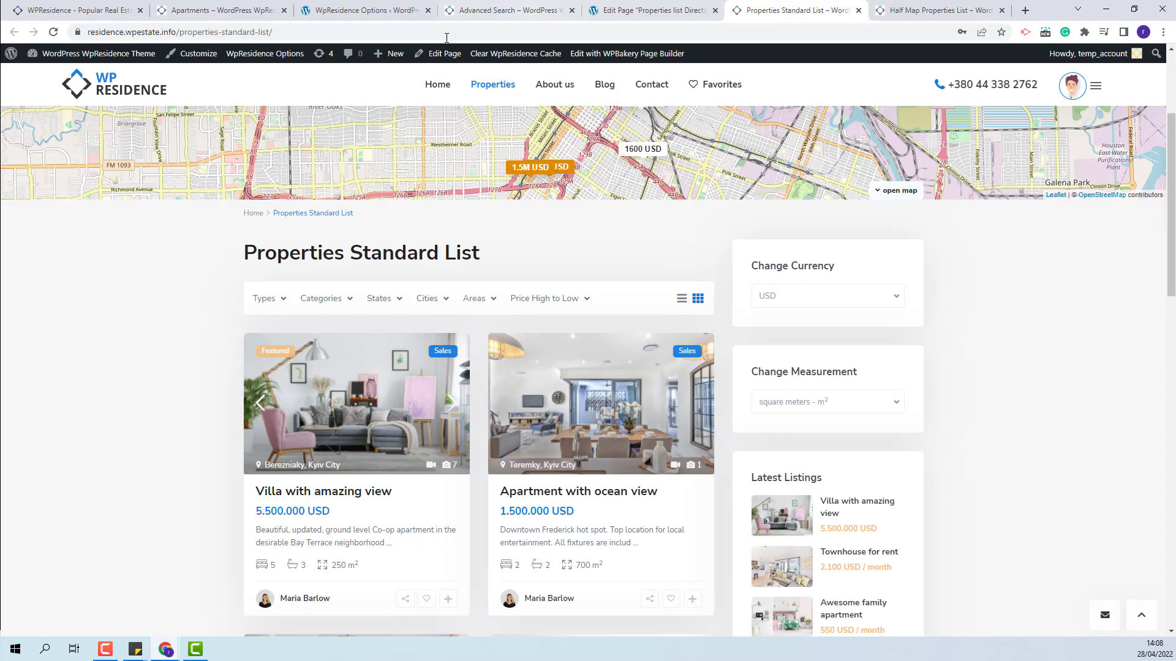
Step: Check the Properties Standard List page's Default sort in the editor, which is Price High to Low
left_click(431, 58)
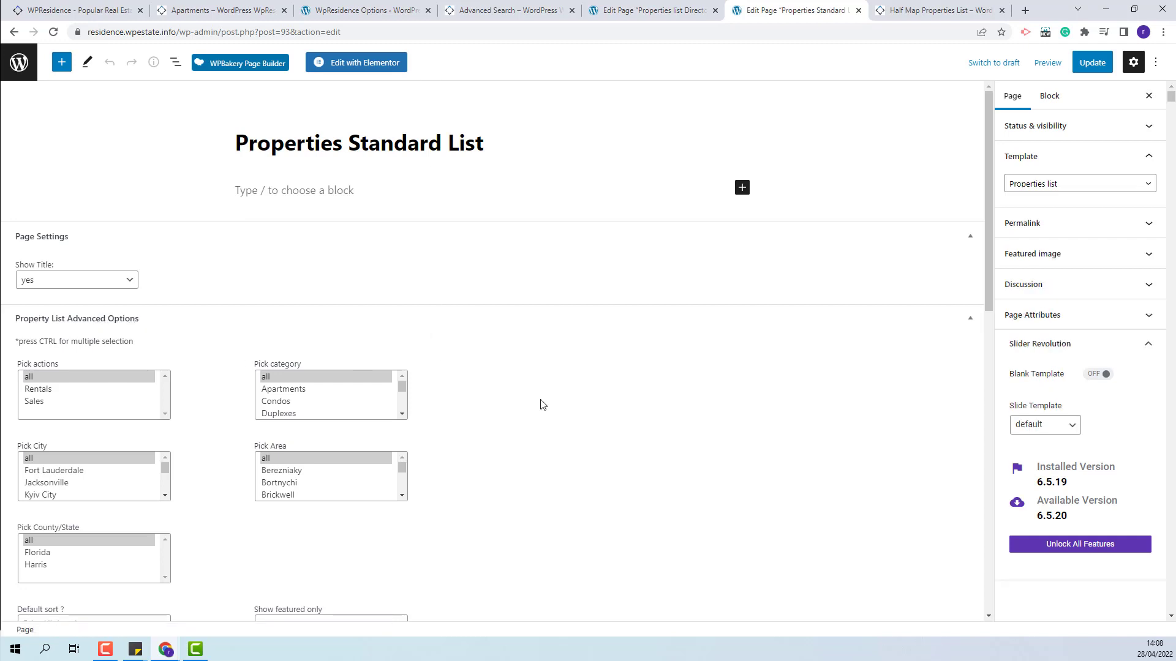
scroll(653, 415, "down", 2)
left_click(123, 502)
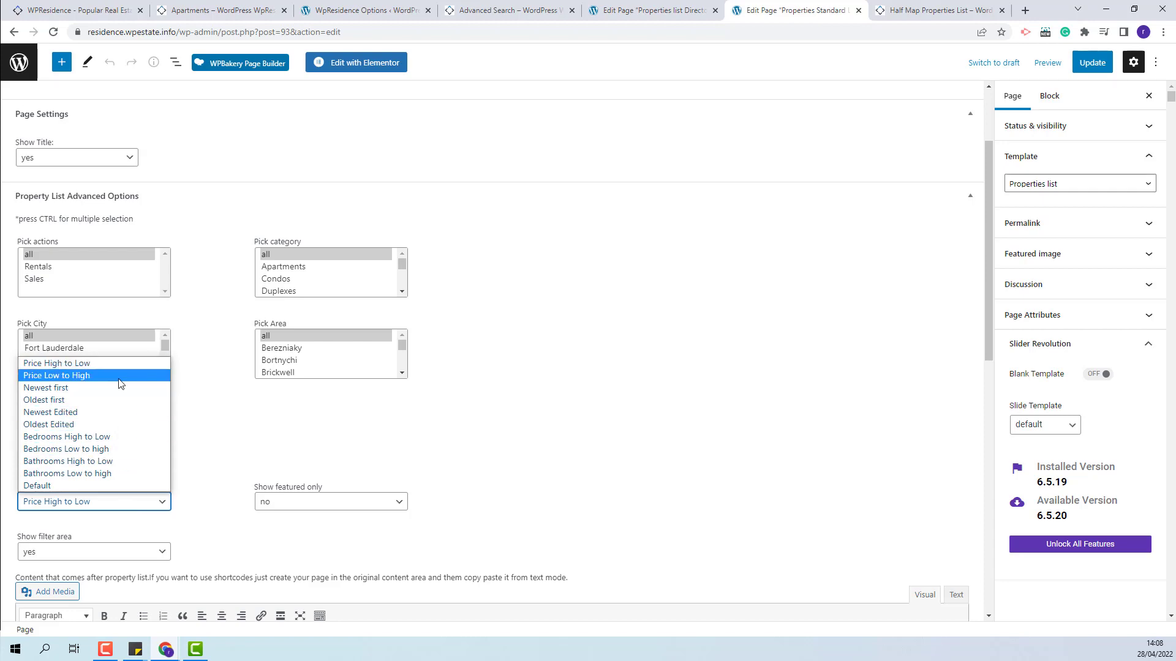
left_click(921, 12)
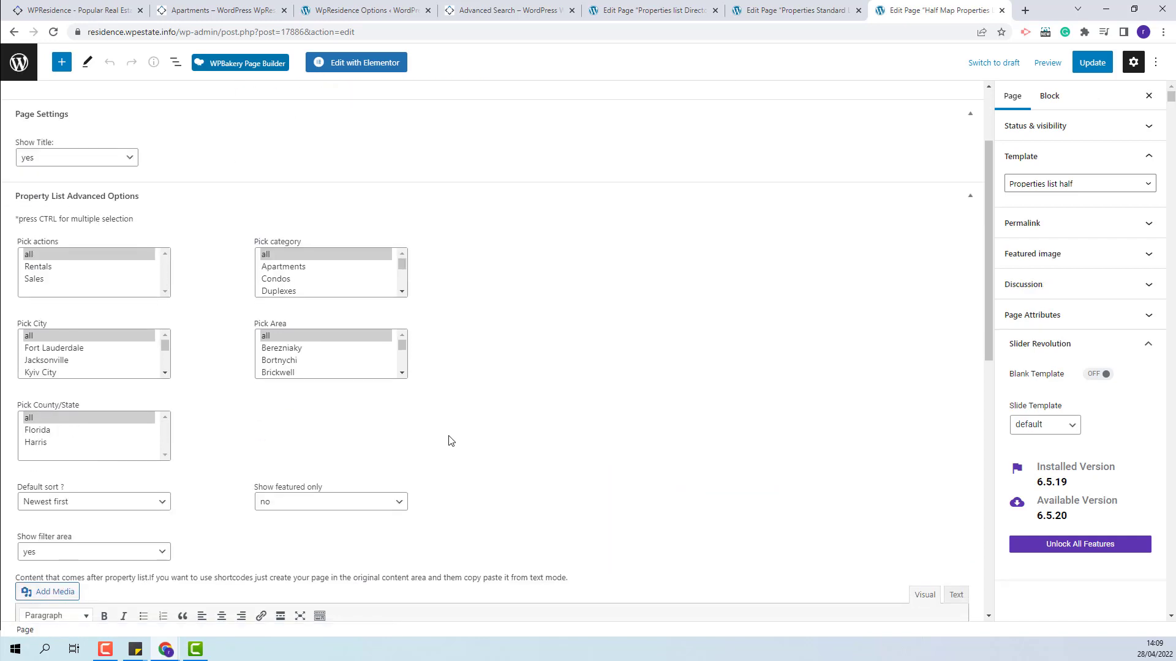
Step: Show the Half Map Properties List's Default sort choices, currently Newest first
left_click(122, 441)
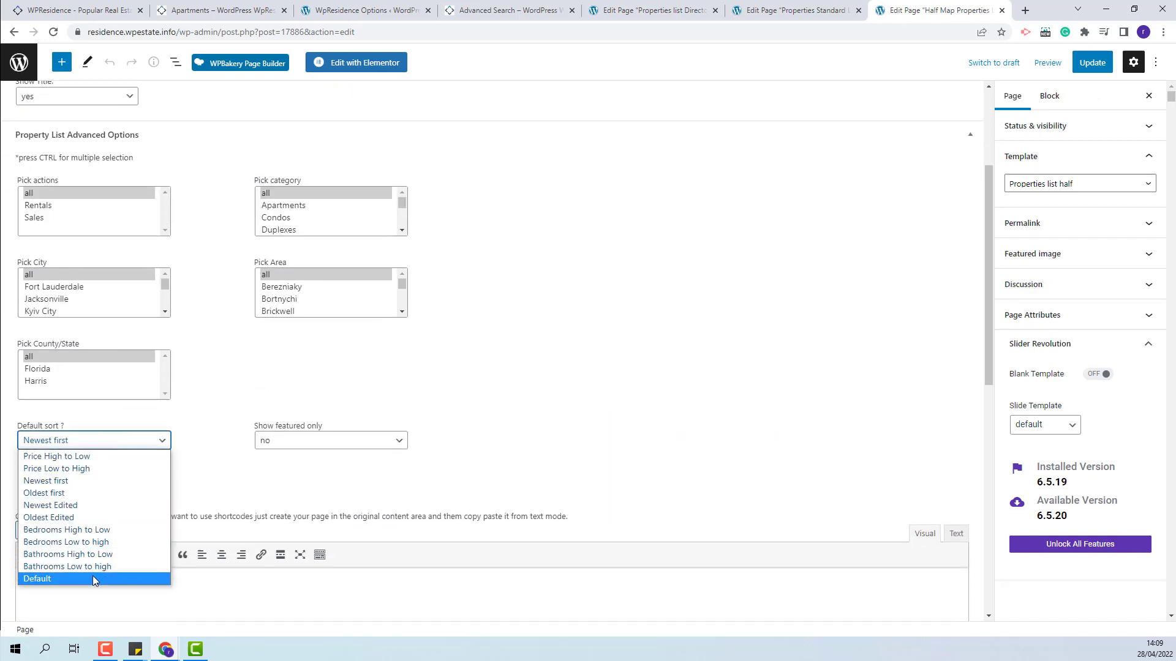